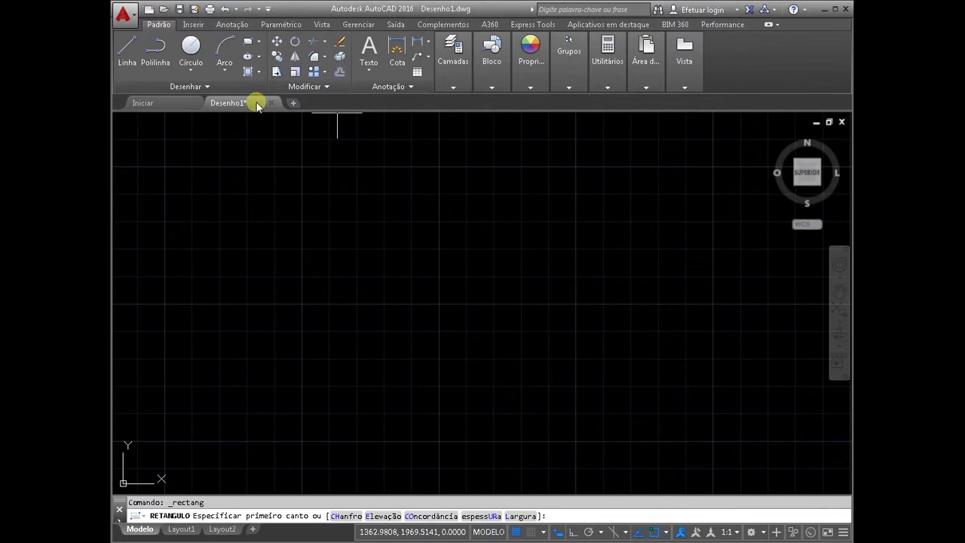
Draw a plain rectangle in the upper-left of Desenho1 by picking two opposite corners
click(136, 138)
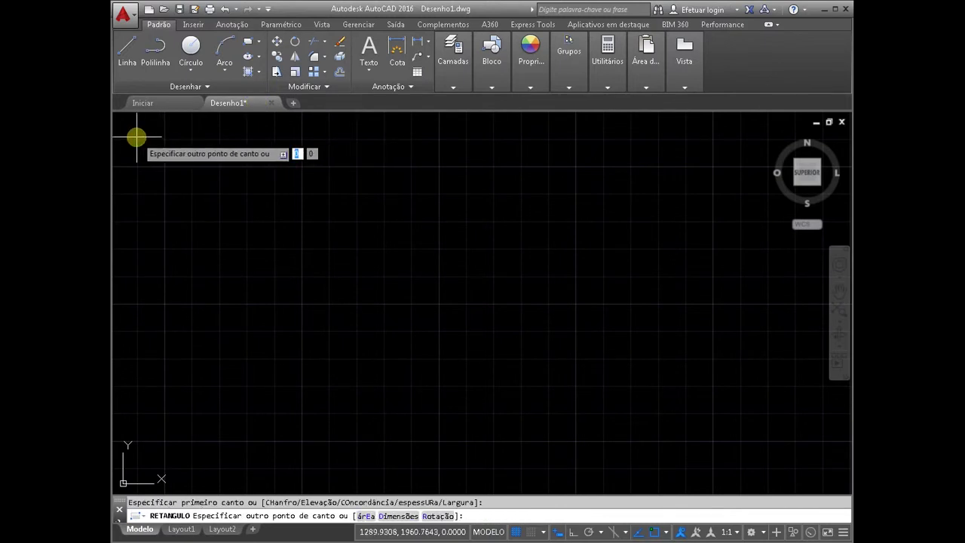
click(308, 241)
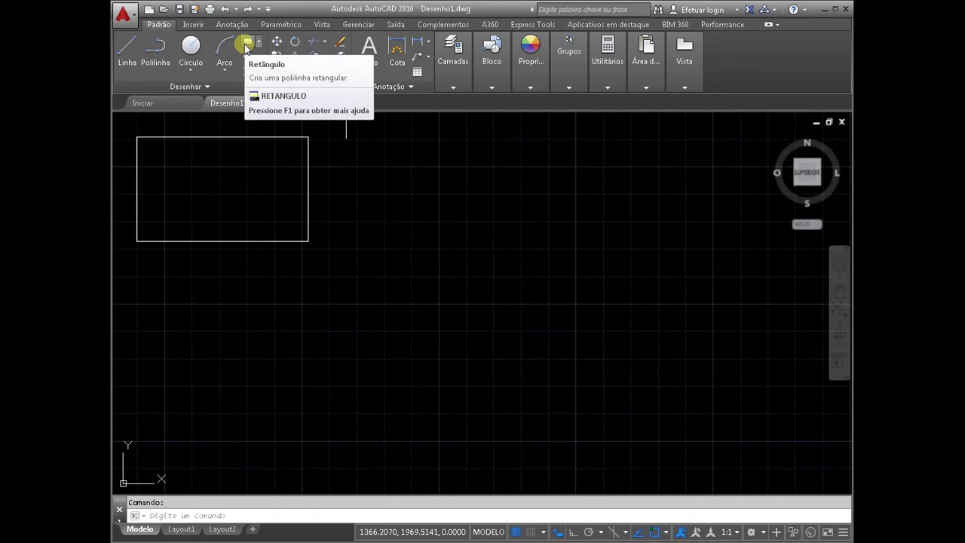
Draw a rectangle with 10 by 10 chamfered corners to the right of the plain one
click(245, 48)
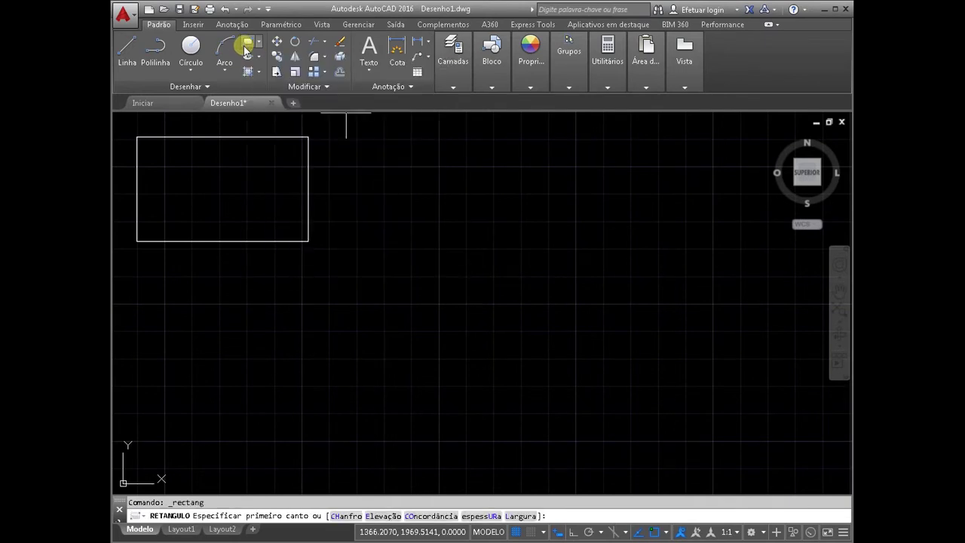
click(346, 517)
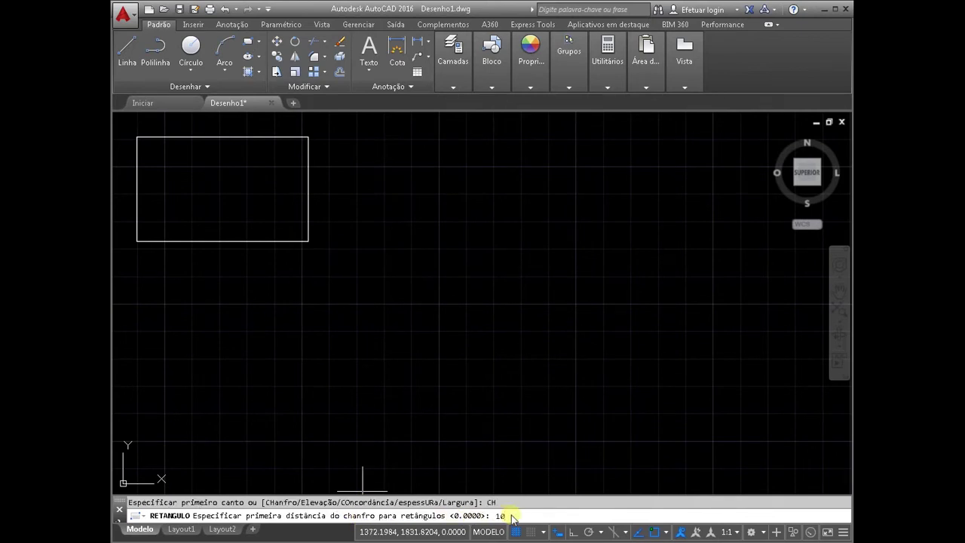
key(Return)
key(Return)
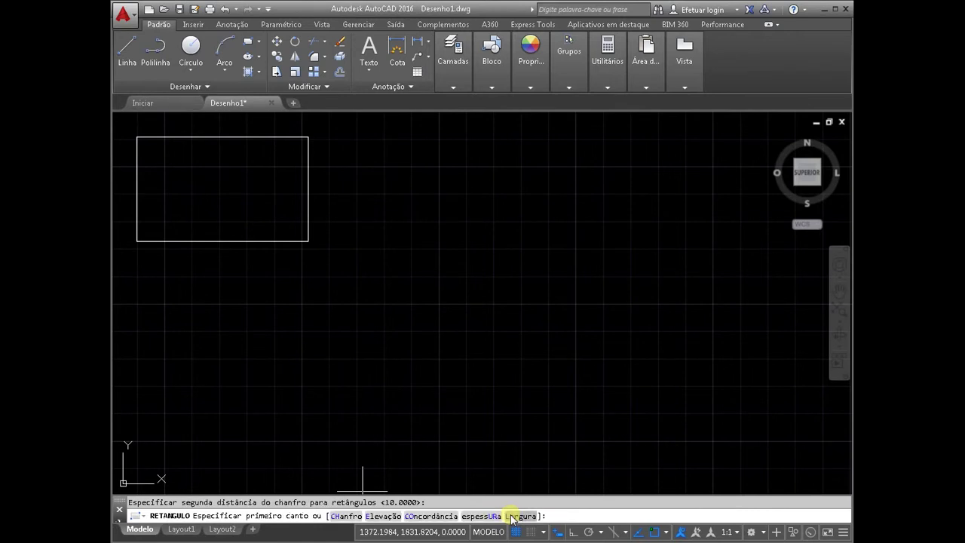
click(342, 141)
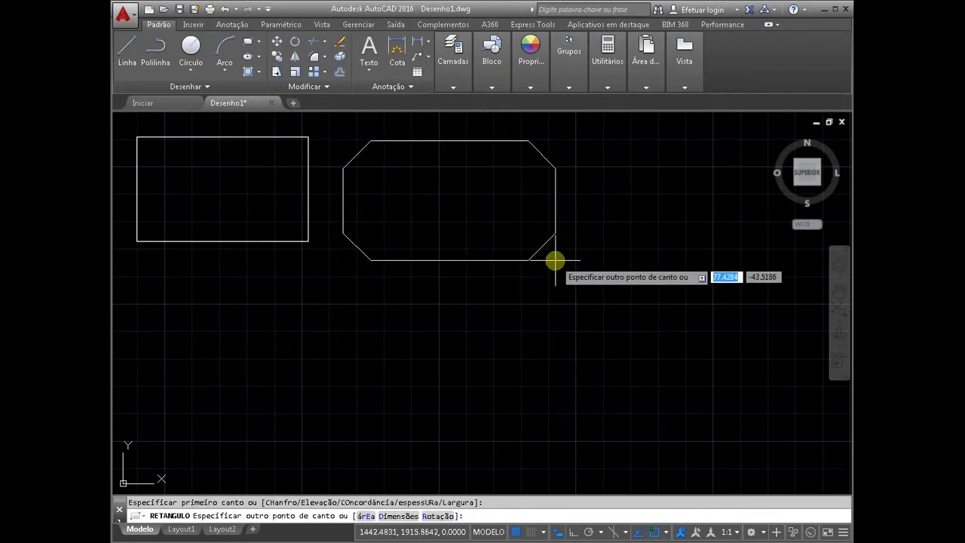
click(554, 260)
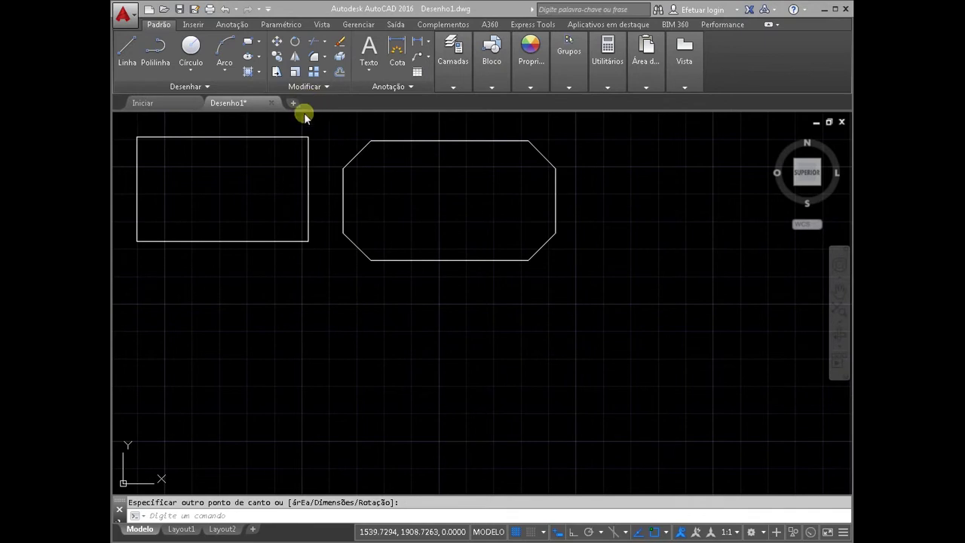
mouse_move(248, 42)
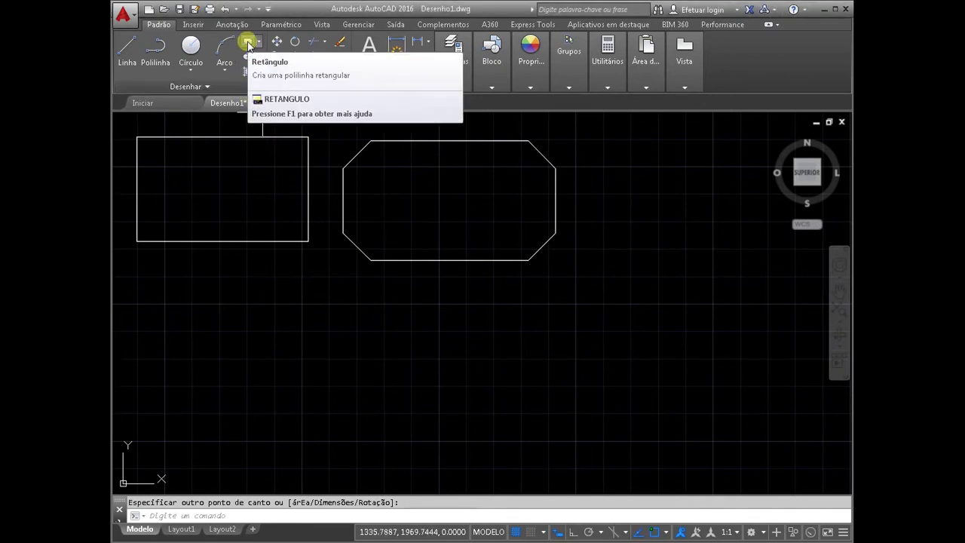
Draw a chamfered rectangle at elevation 10 at the far right of the row
click(248, 44)
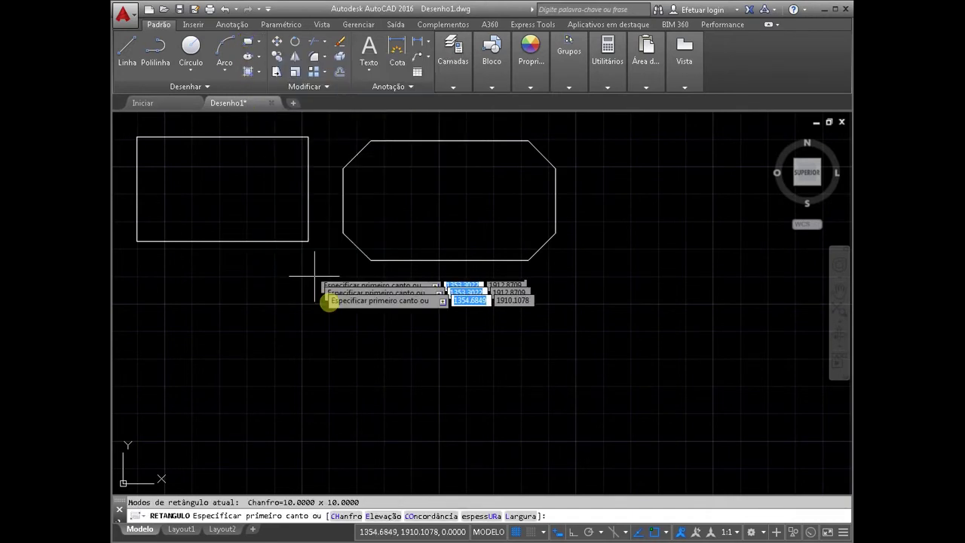
click(379, 516)
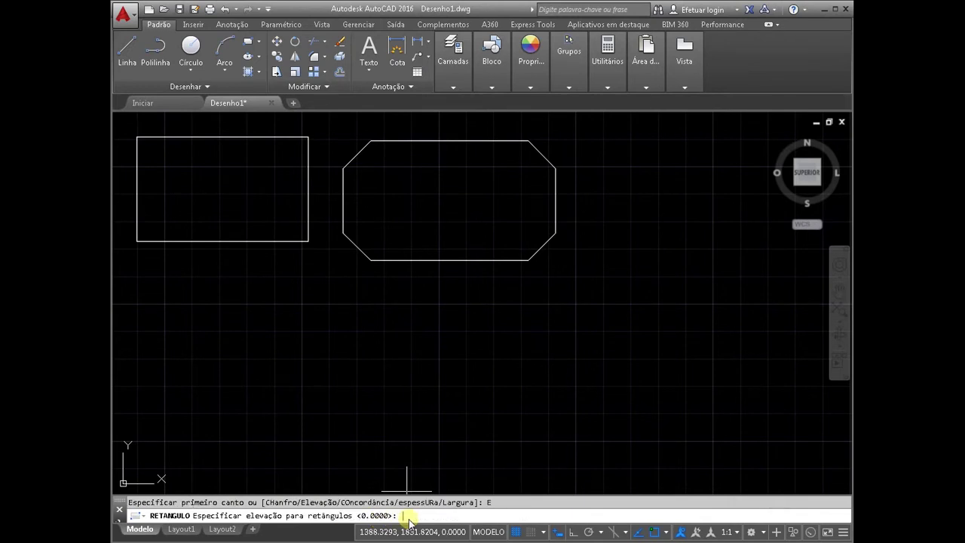
text(10)
key(Return)
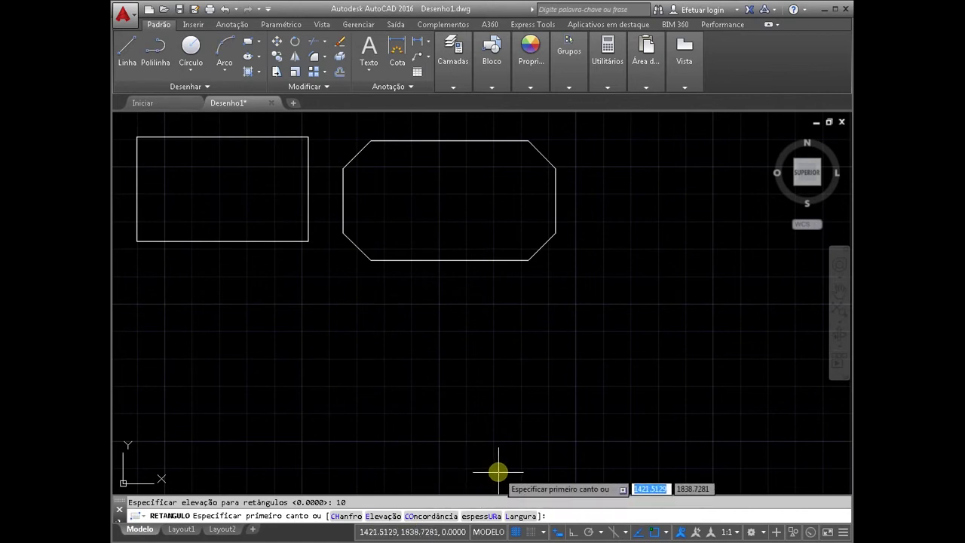
click(597, 143)
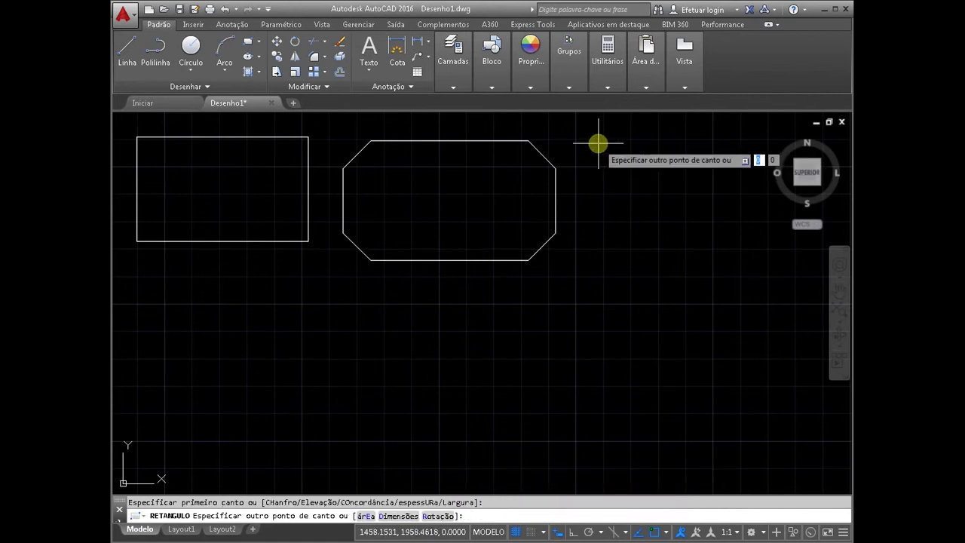
click(806, 290)
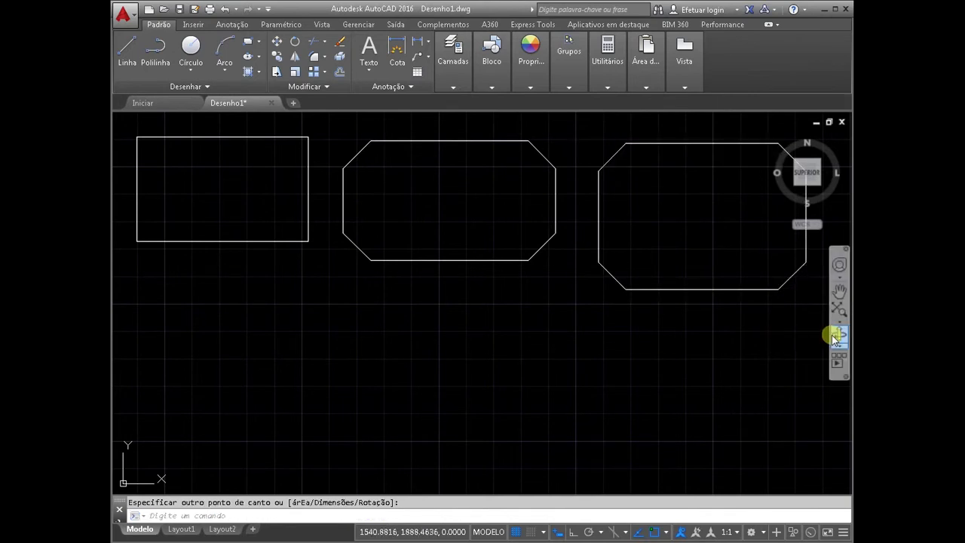
Hide the grid, orbit the isometric view to inspect the raised rectangle, then return to top view
click(794, 185)
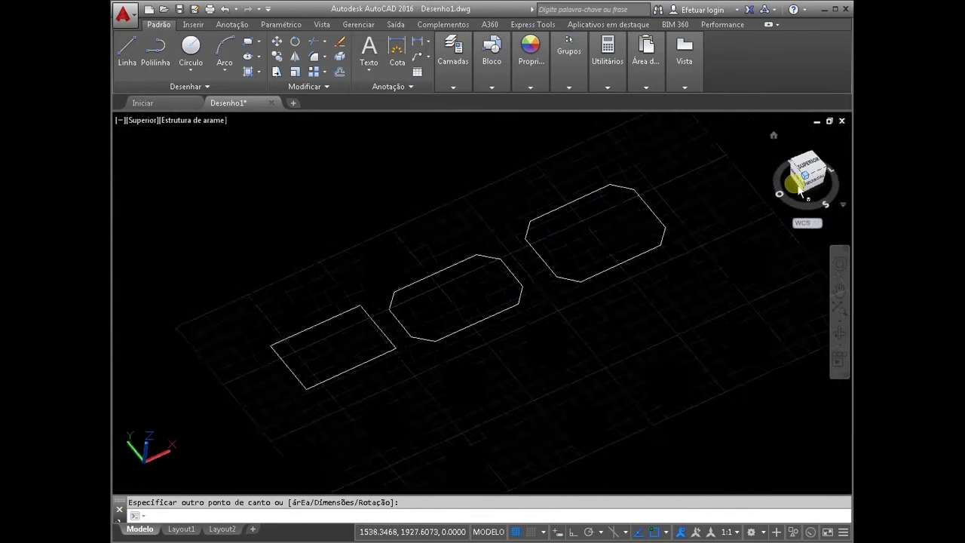
click(516, 533)
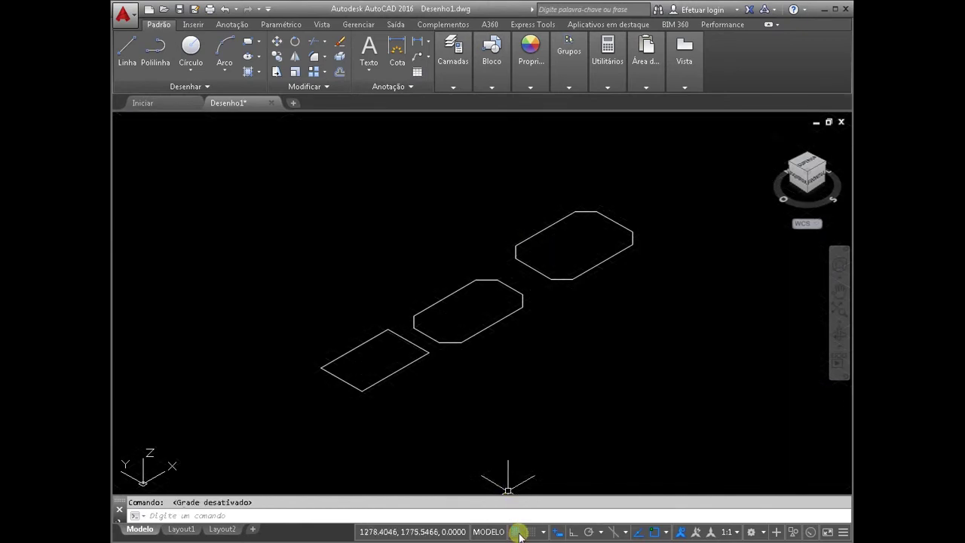
click(839, 294)
mouse_move(689, 313)
mouse_down()
mouse_move(678, 278)
mouse_move(687, 300)
mouse_move(676, 284)
mouse_move(681, 340)
mouse_move(674, 336)
mouse_up()
click(735, 302)
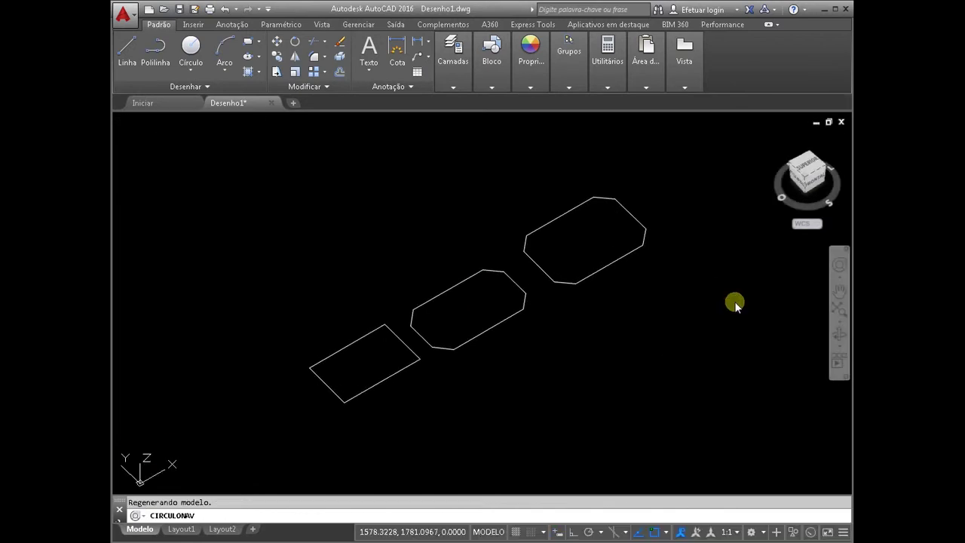
click(805, 167)
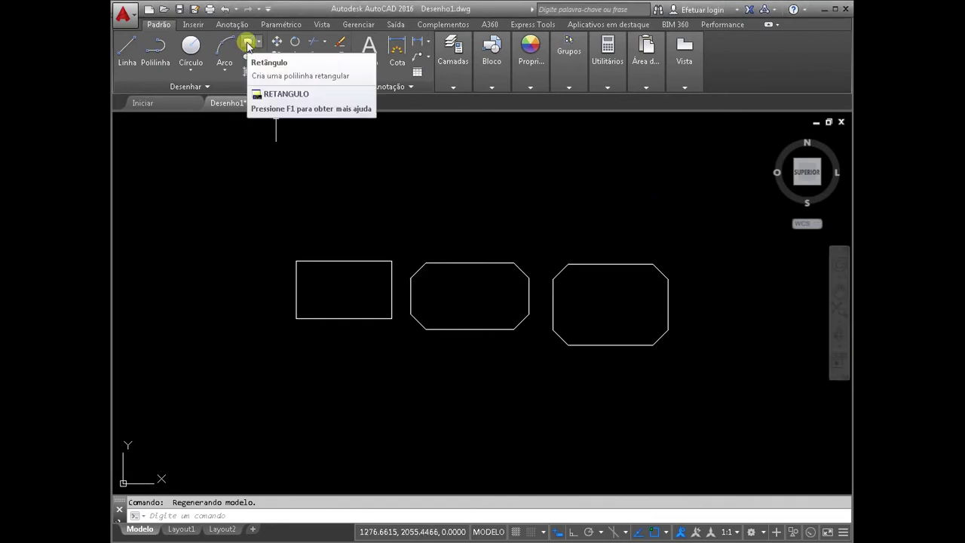
Draw a rectangle with radius-10 filleted corners below the rightmost chamfered rectangle
click(247, 47)
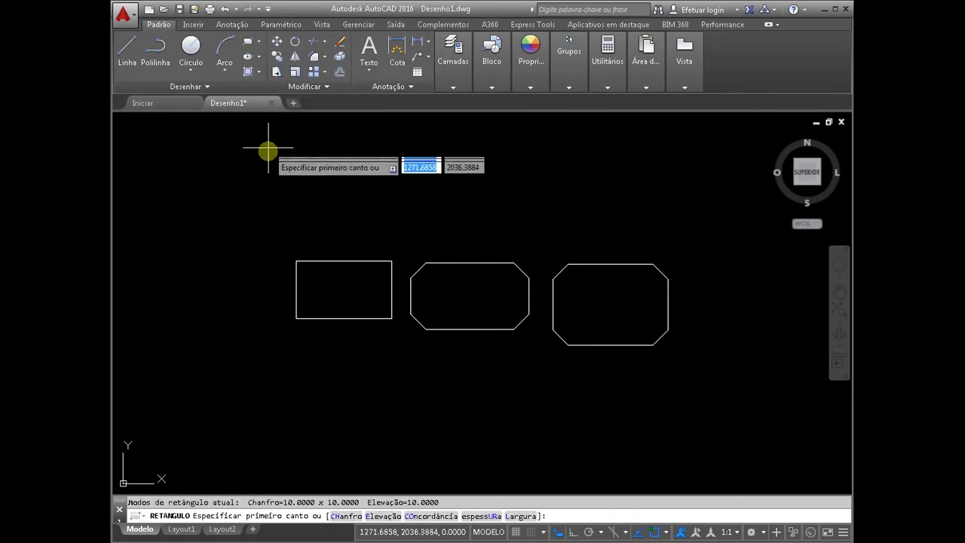
click(428, 517)
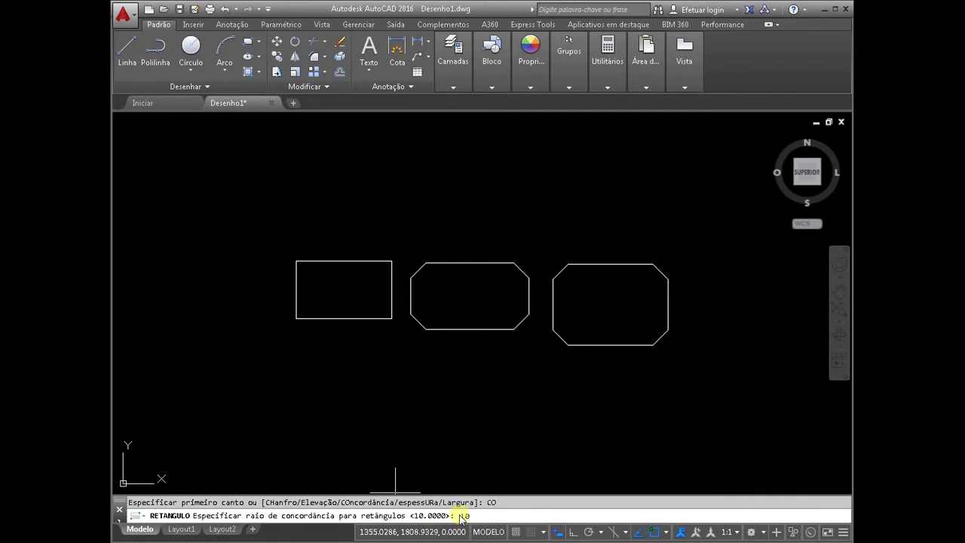
key(Return)
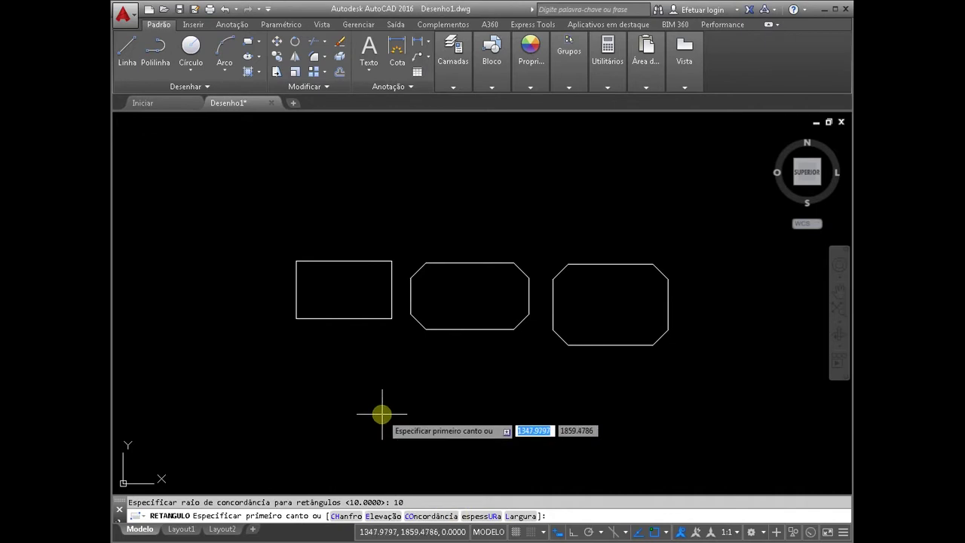
click(669, 362)
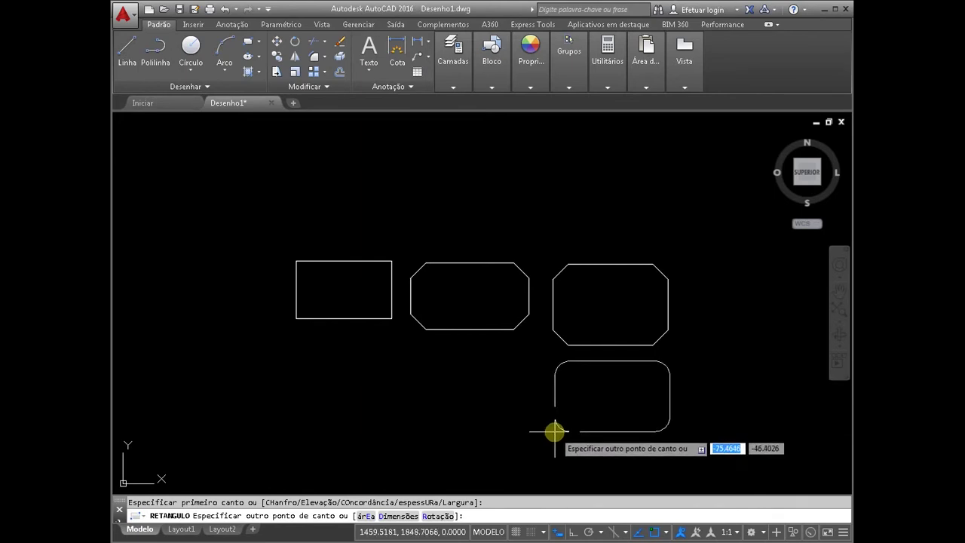
click(556, 431)
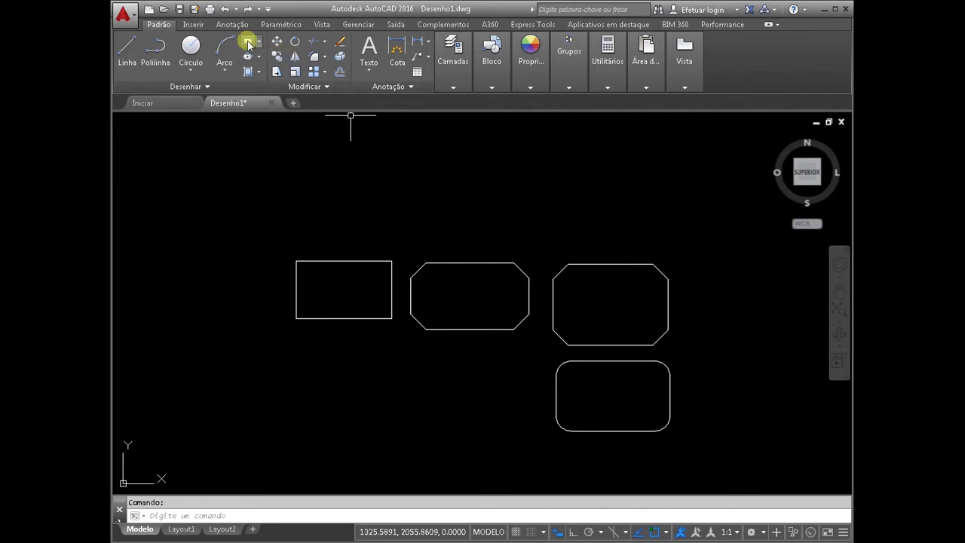
Draw a rounded rectangle of area 10000 and width 100 below the middle rectangle
scroll(370, 248, down, 1)
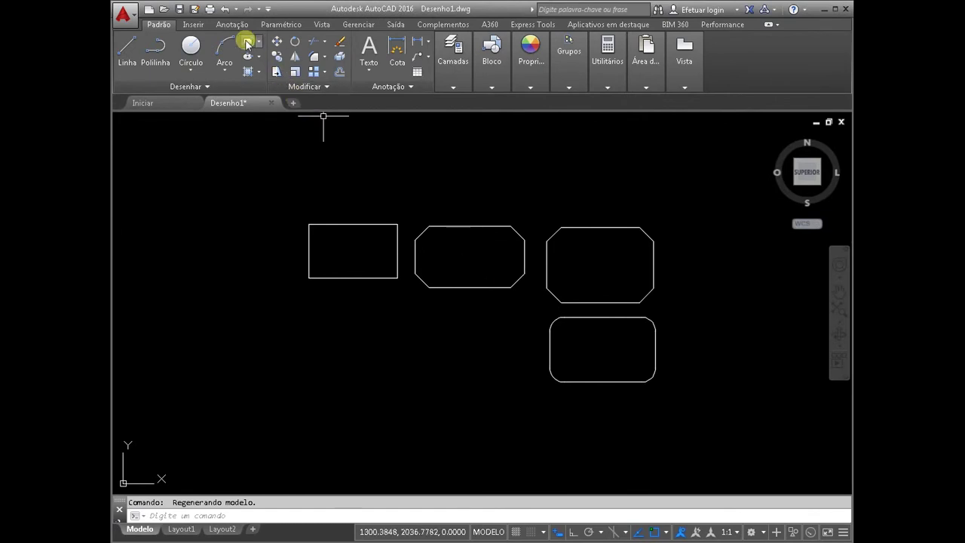
click(258, 46)
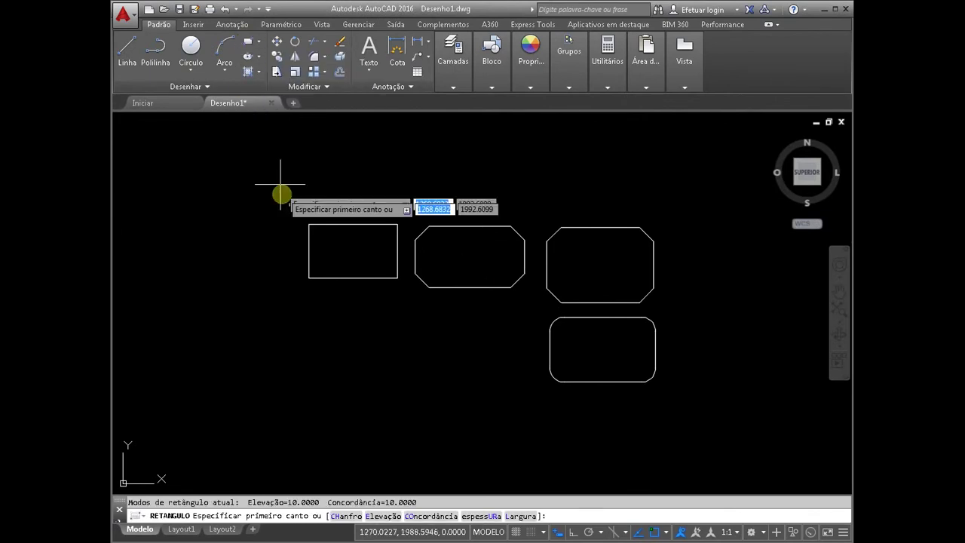
click(378, 434)
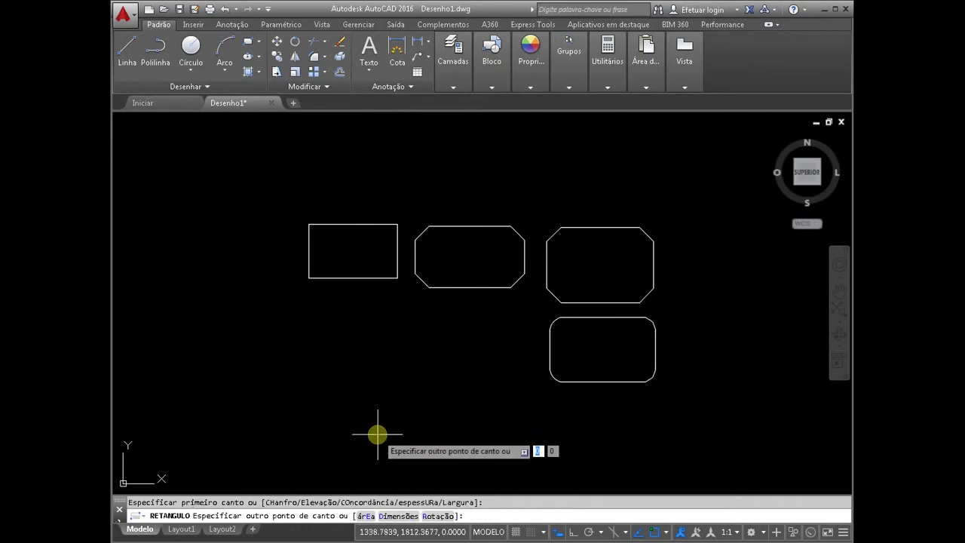
click(362, 517)
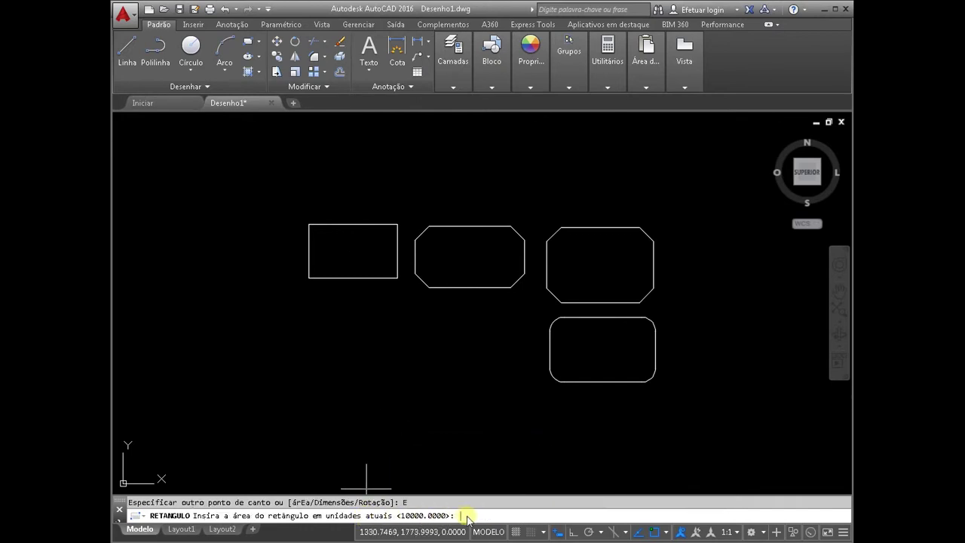
text(10000)
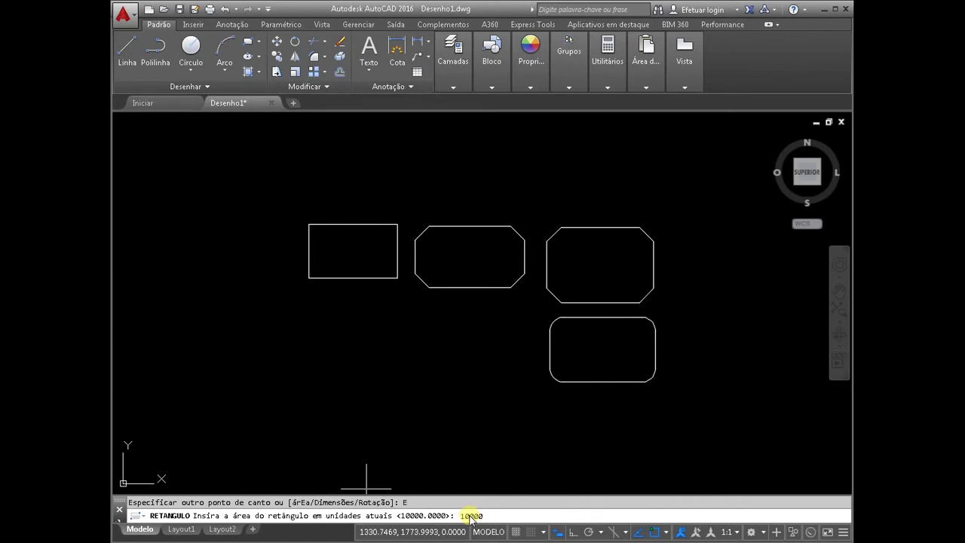
key(Return)
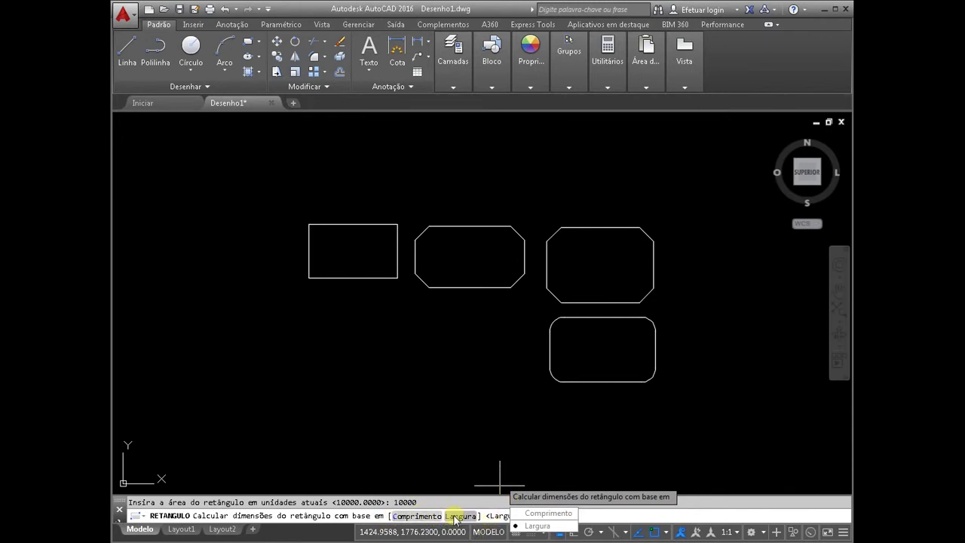
click(457, 516)
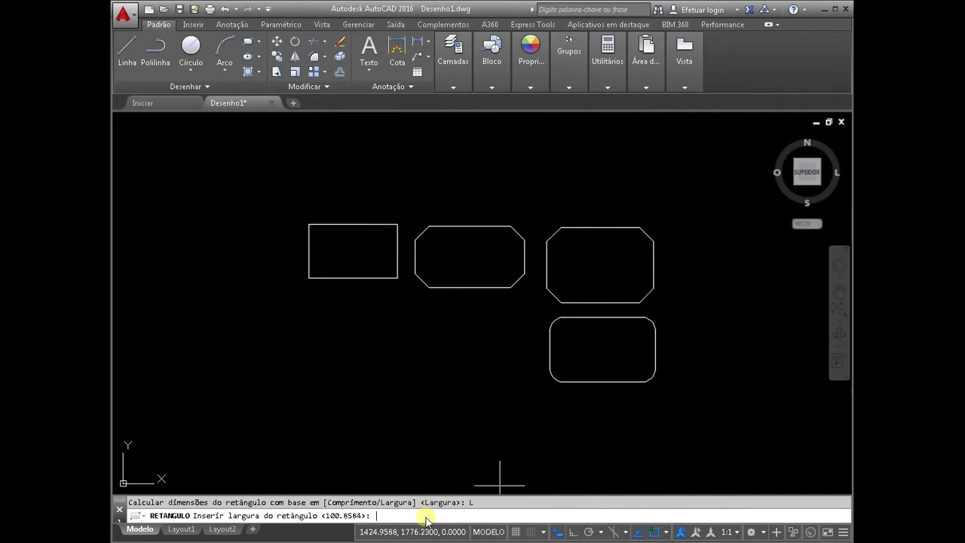
text(10)
key(Return)
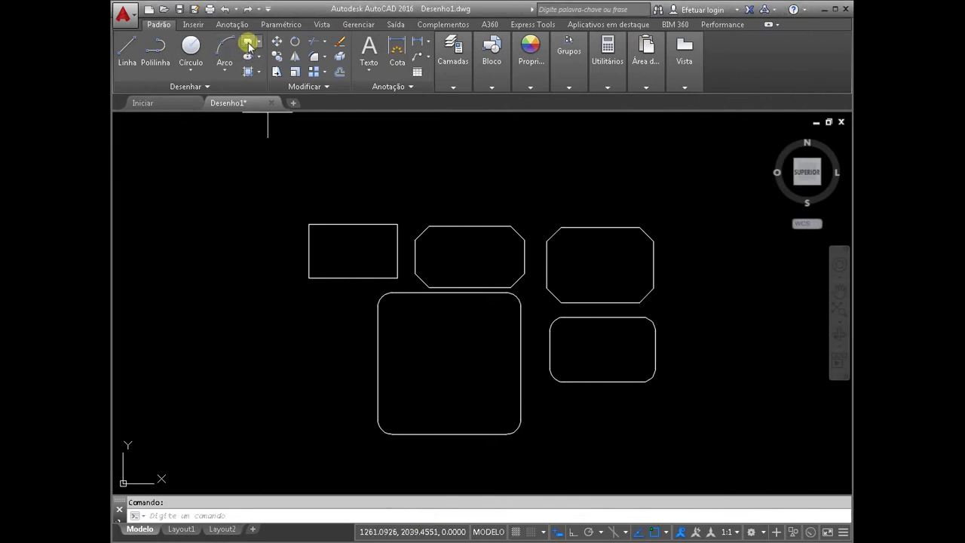
Draw a rounded rectangle with thickness 50 left of the large one, viewed isometrically
click(249, 46)
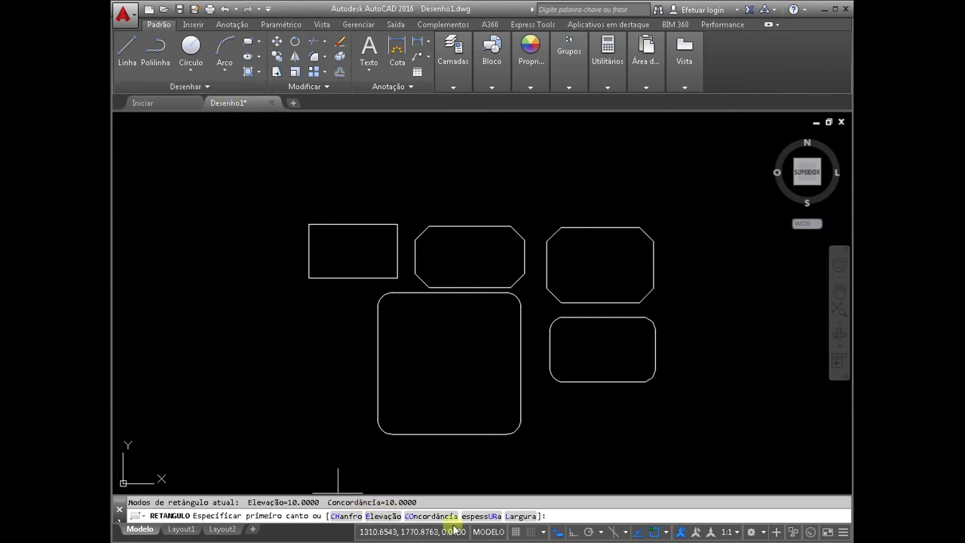
click(486, 518)
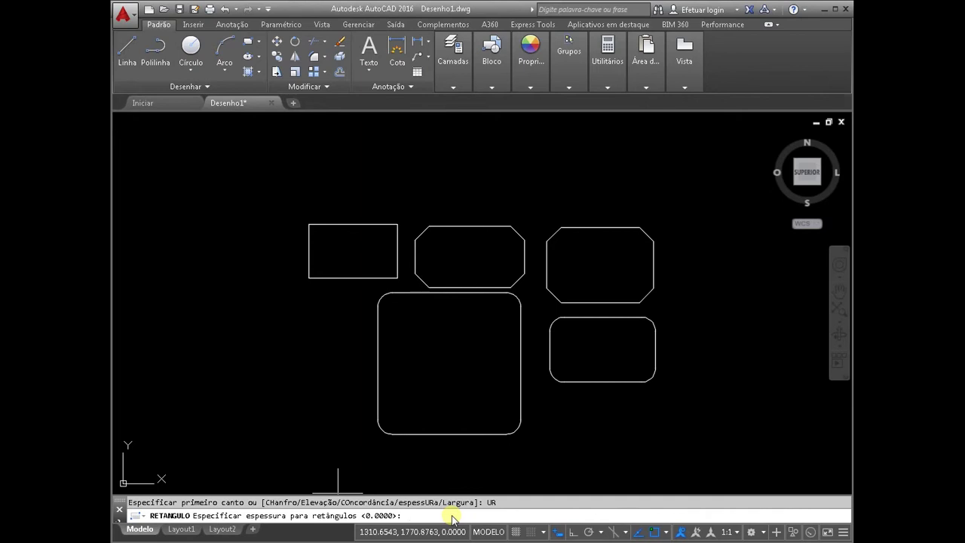
text(50)
key(Return)
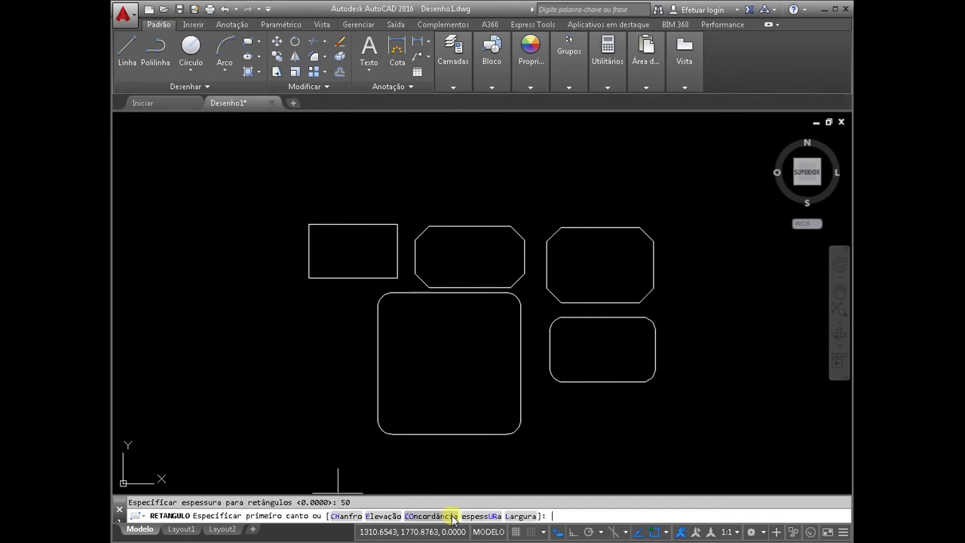
click(215, 443)
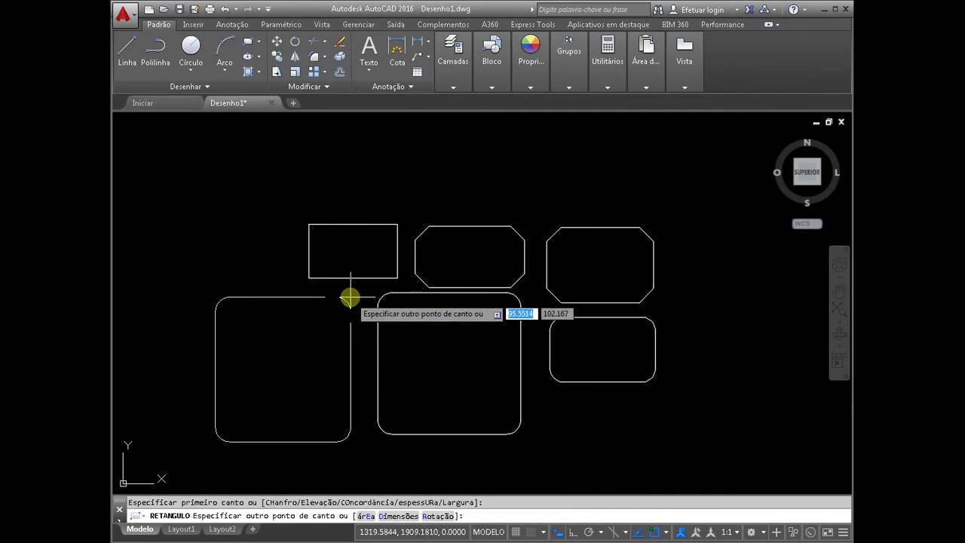
click(351, 296)
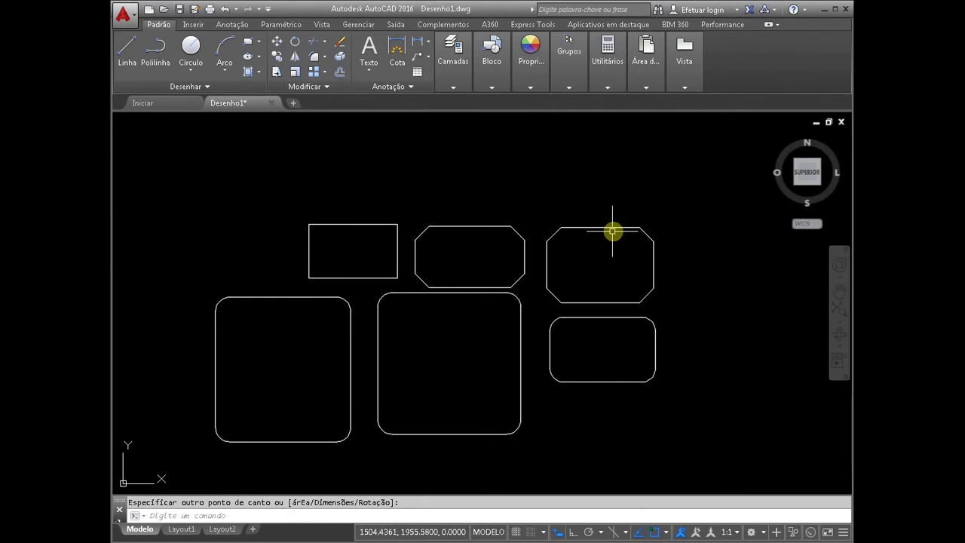
click(802, 190)
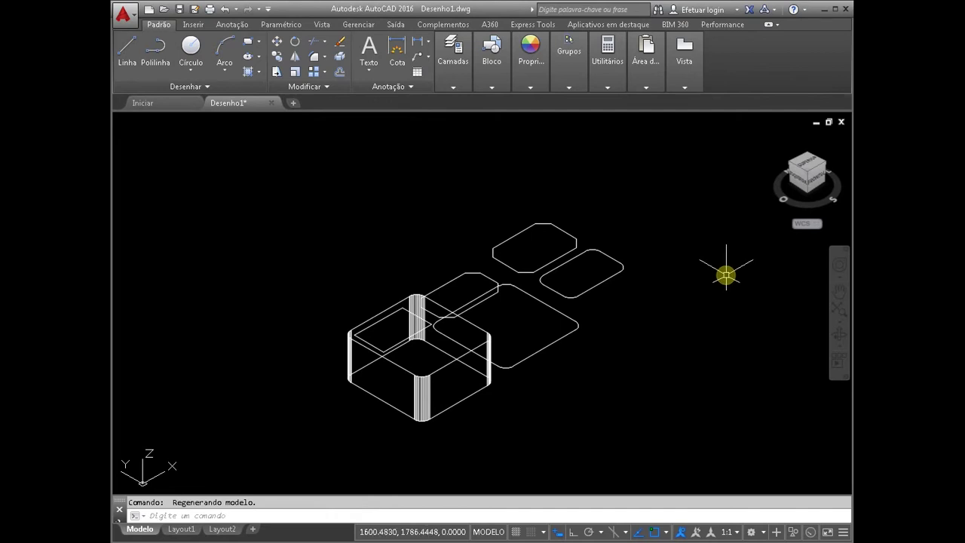
mouse_move(808, 166)
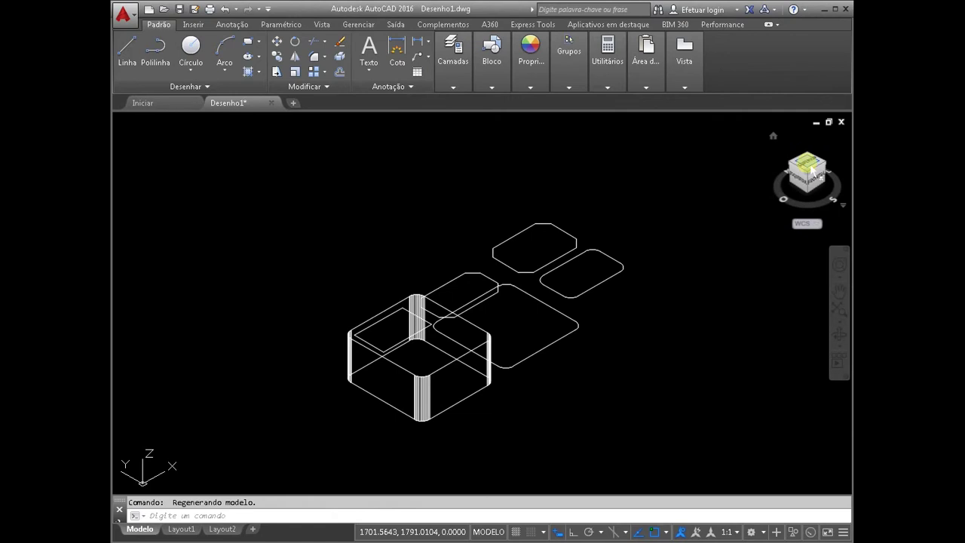
click(817, 173)
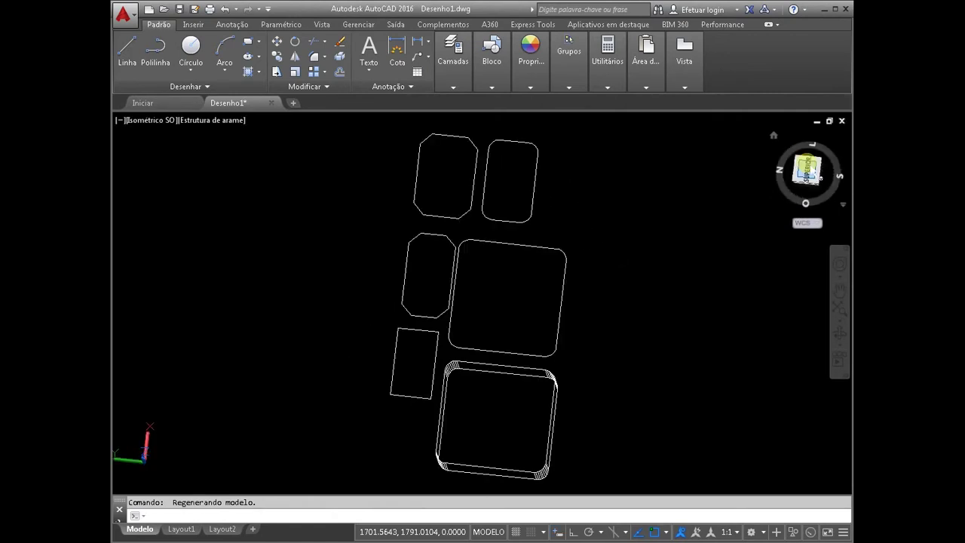
click(844, 144)
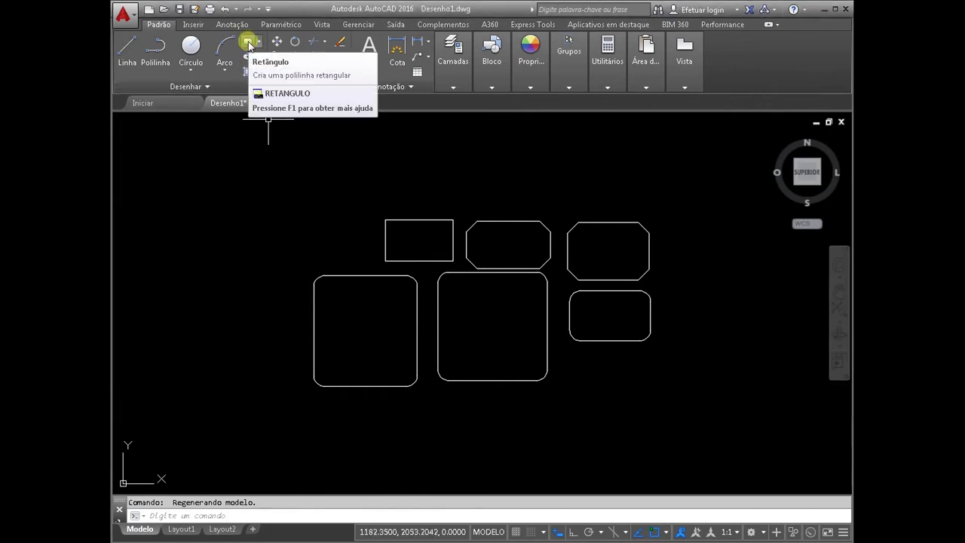
Draw a rounded rectangle with a line width of 5 at the lower right
click(249, 43)
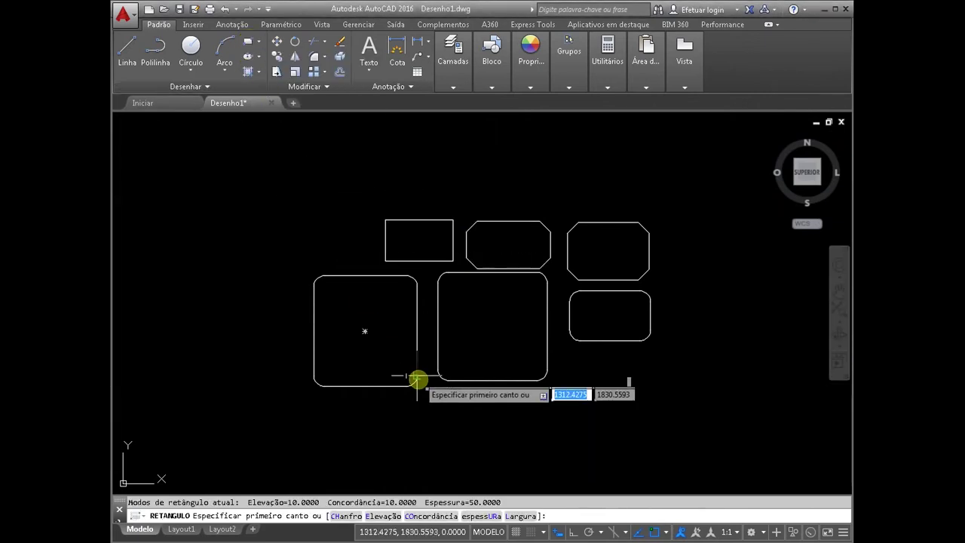
click(520, 516)
text(5)
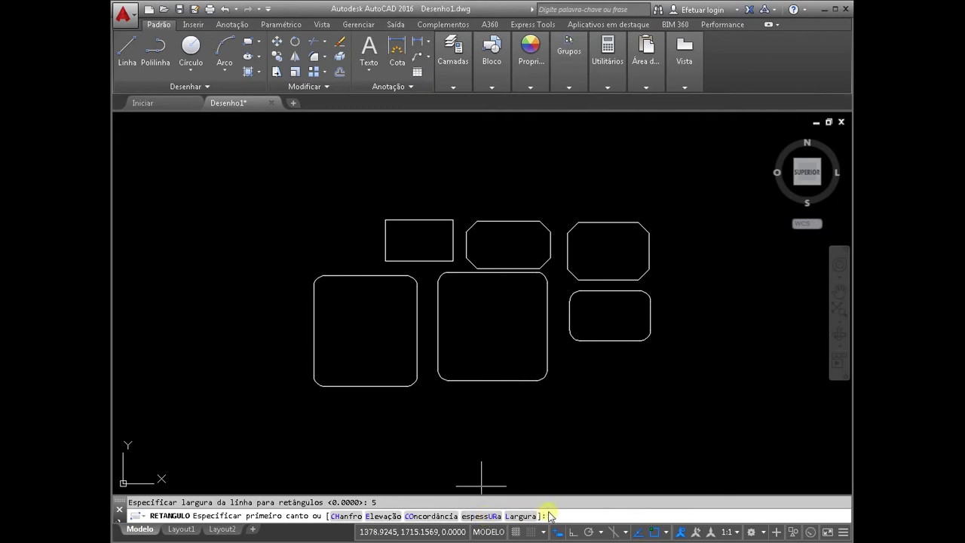
click(547, 467)
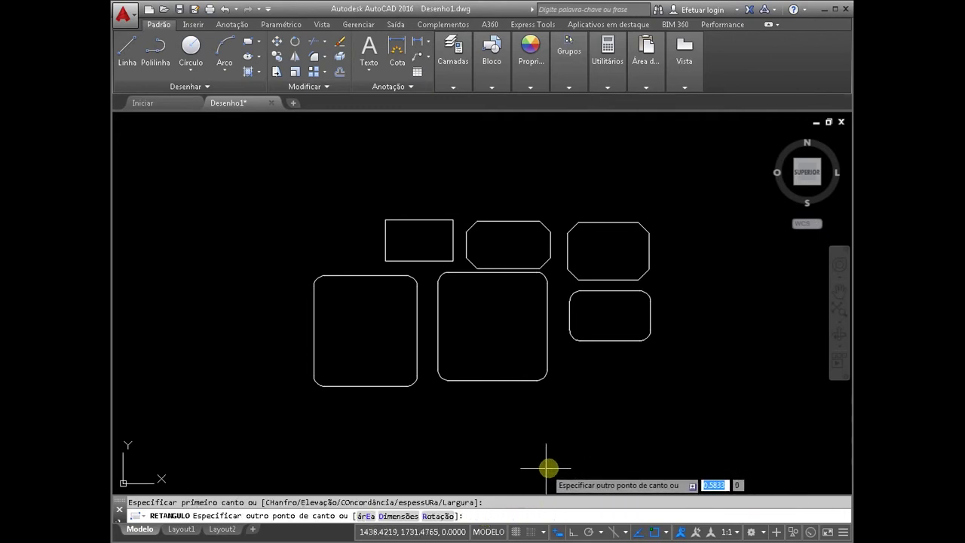
click(681, 371)
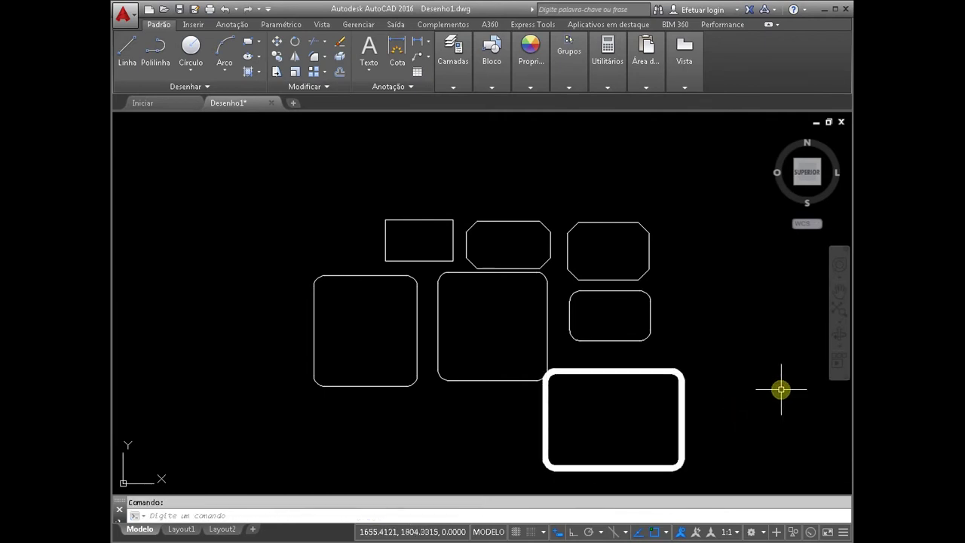
click(801, 192)
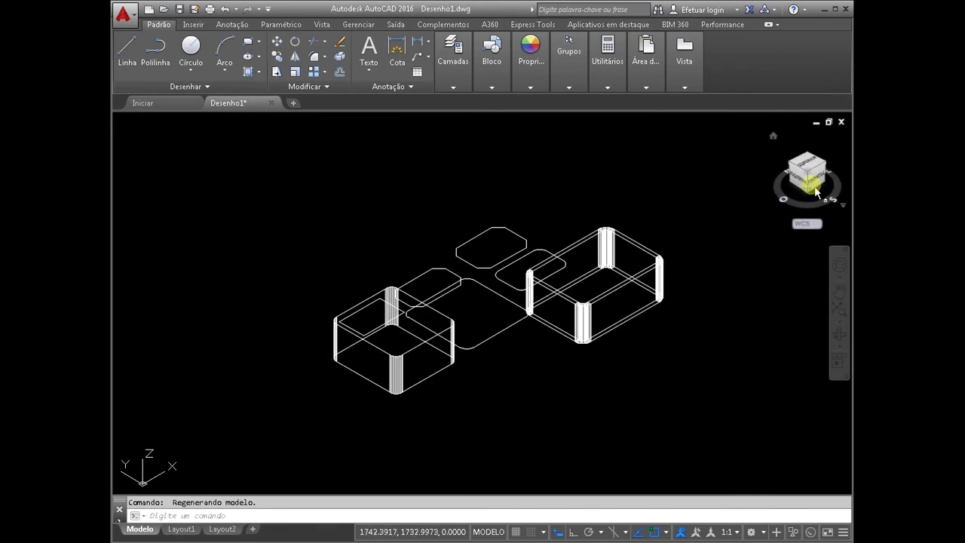
click(806, 163)
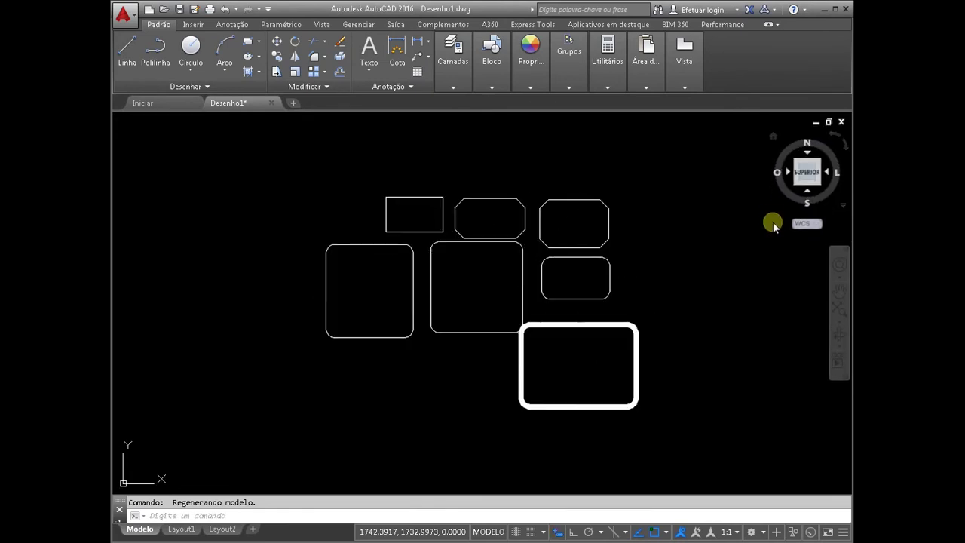
click(839, 311)
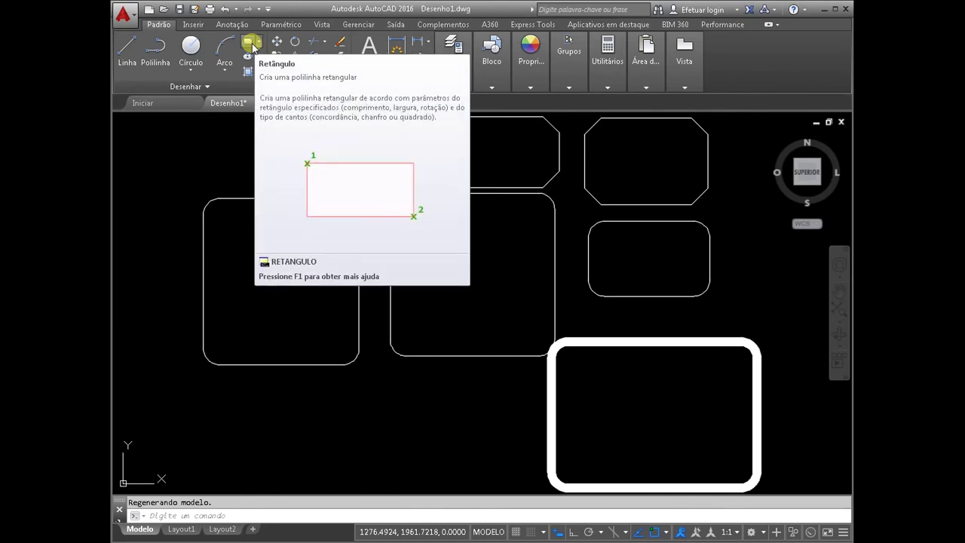
Draw a thick-lined rounded rectangle rotated diagonally at the bottom left, picking the angle on screen
click(252, 43)
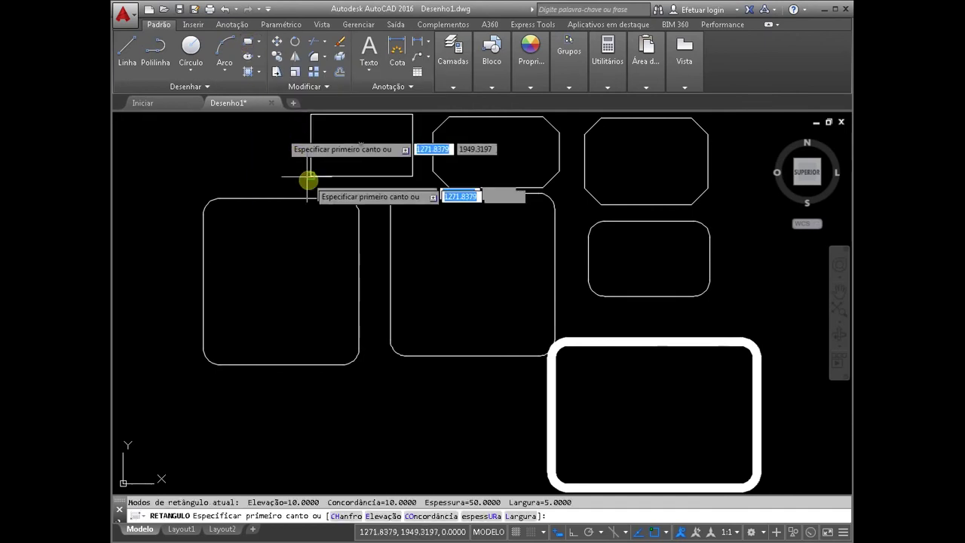
click(307, 472)
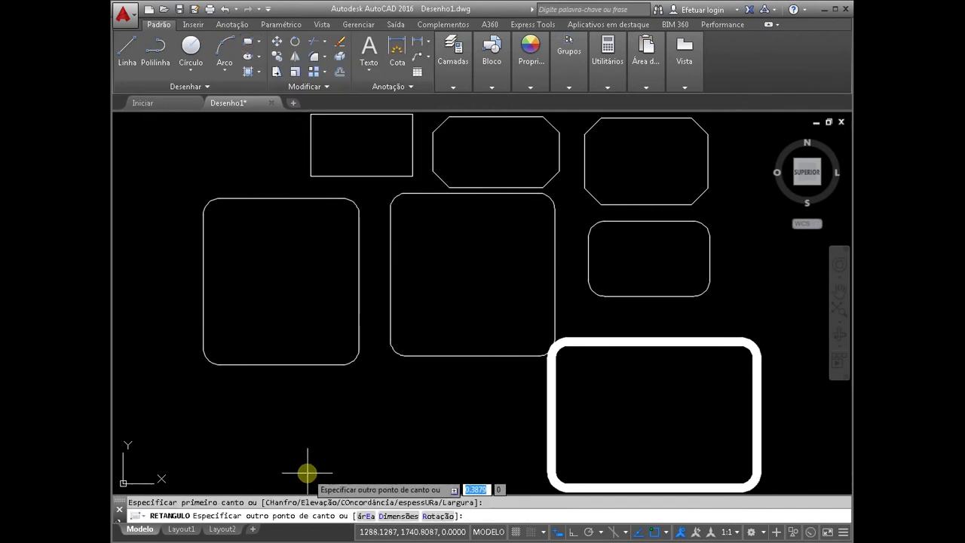
click(437, 518)
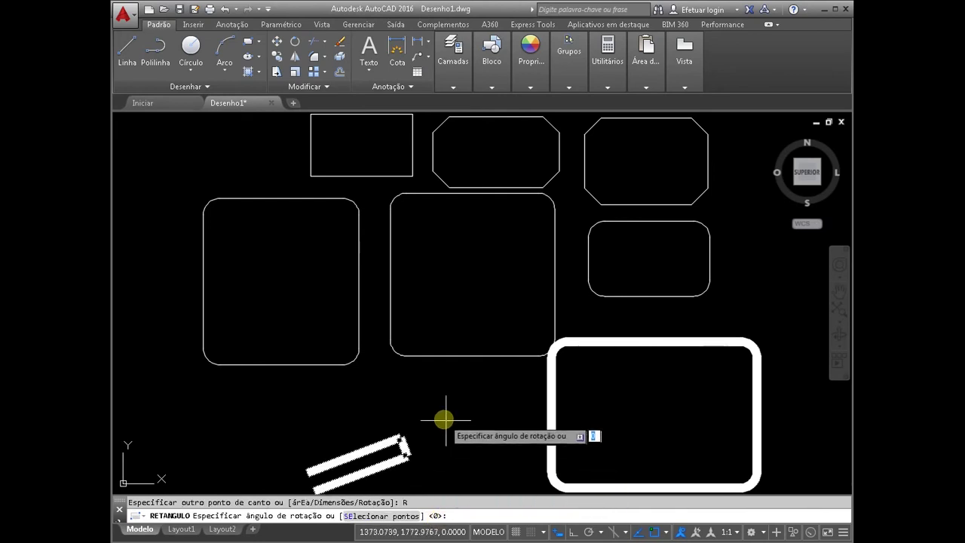
click(407, 404)
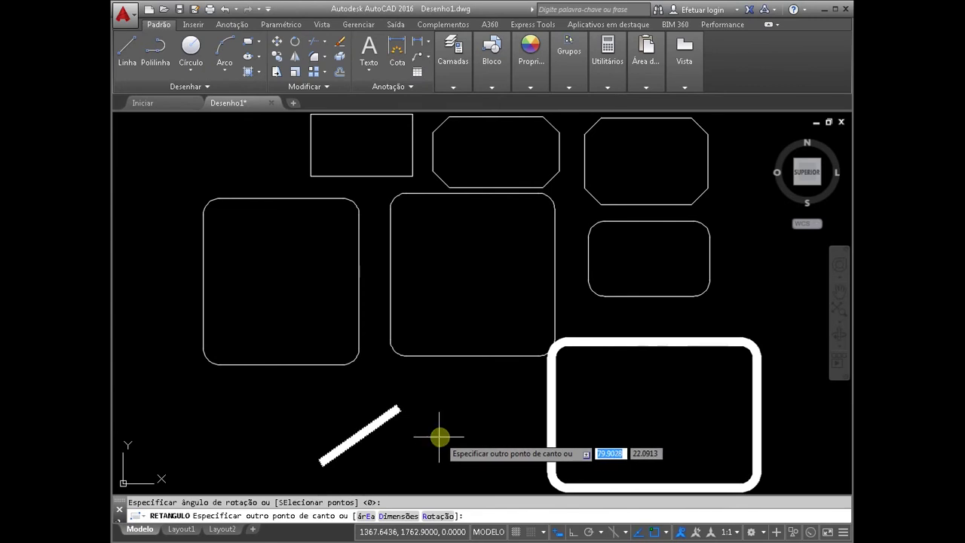
click(492, 409)
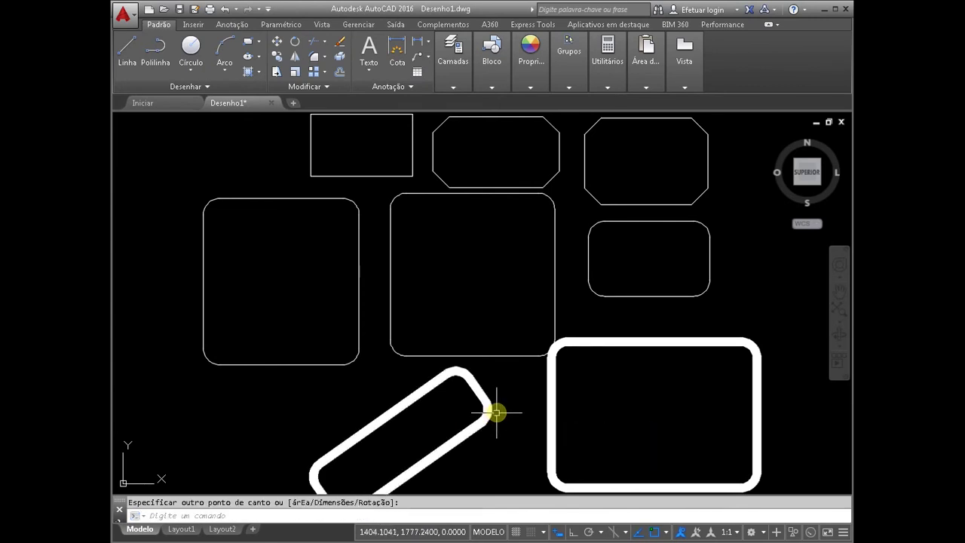
click(838, 310)
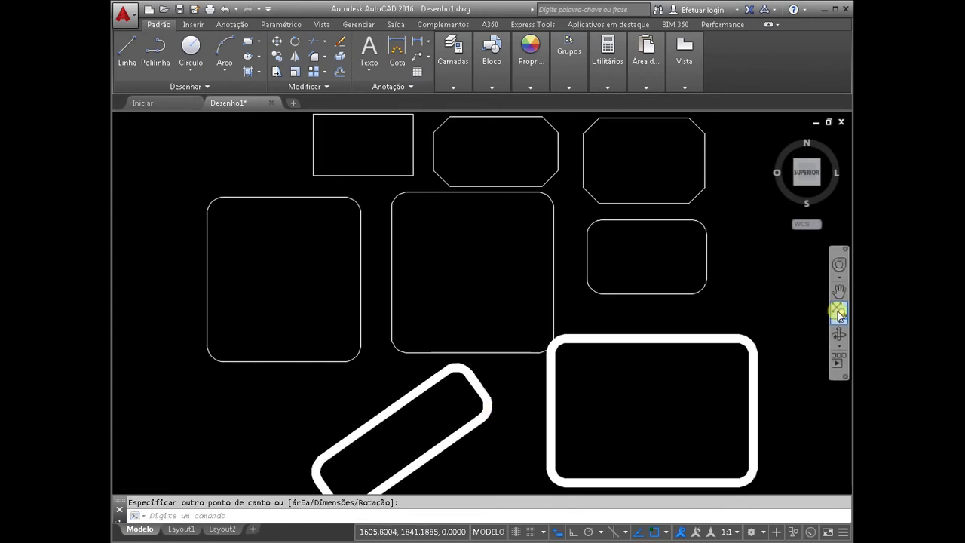